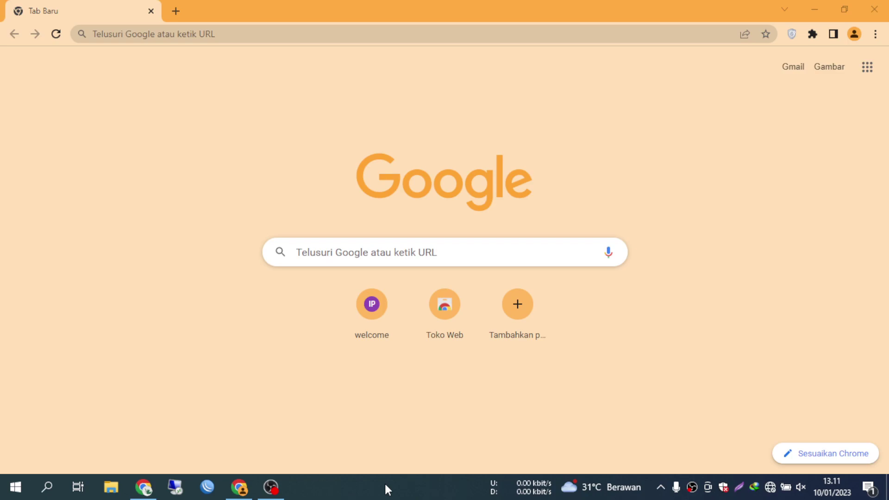
# - Load the router admin page at 192.168.1.1
pyautogui.click(295, 34)
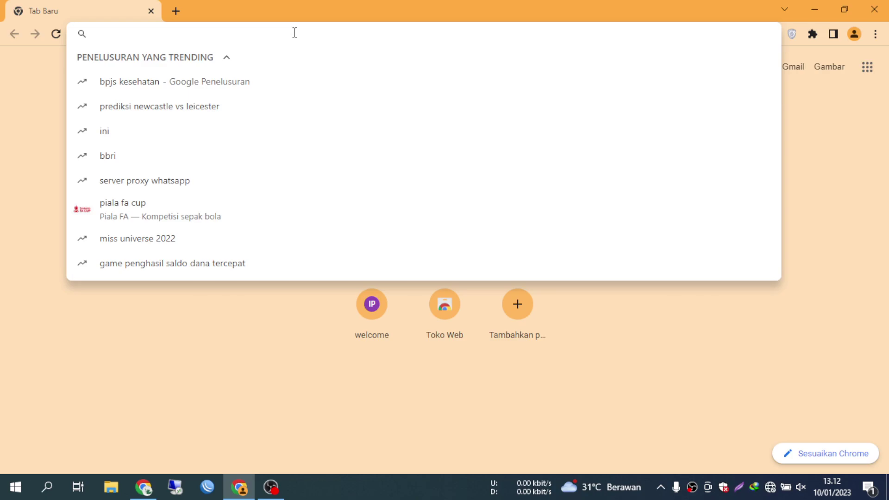
pyautogui.write('192.16')
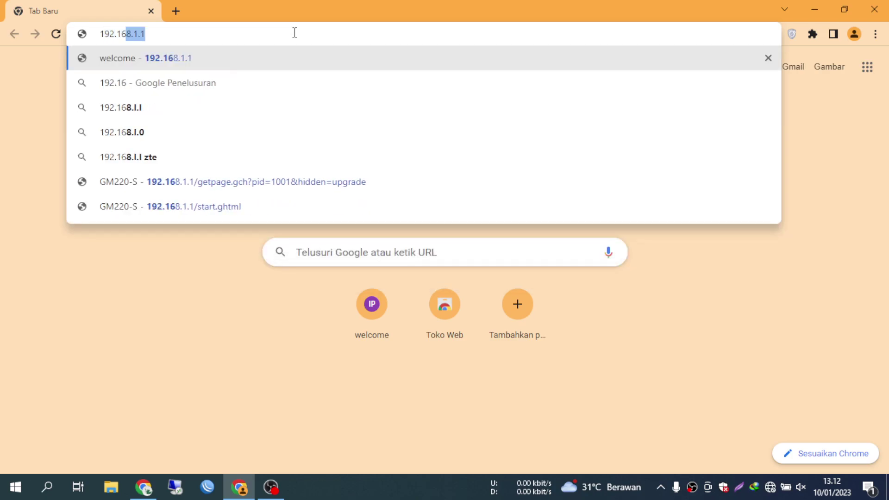
pyautogui.press('Return')
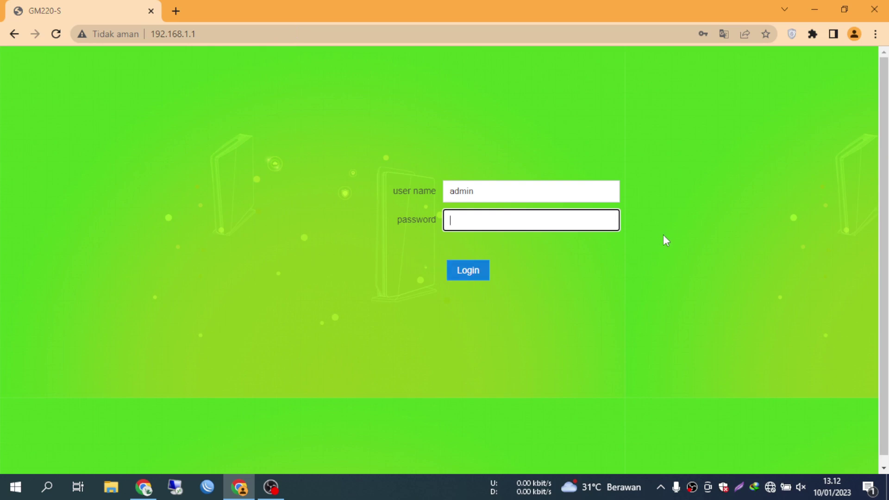
# - Log in to the router admin with the account password
pyautogui.click(537, 226)
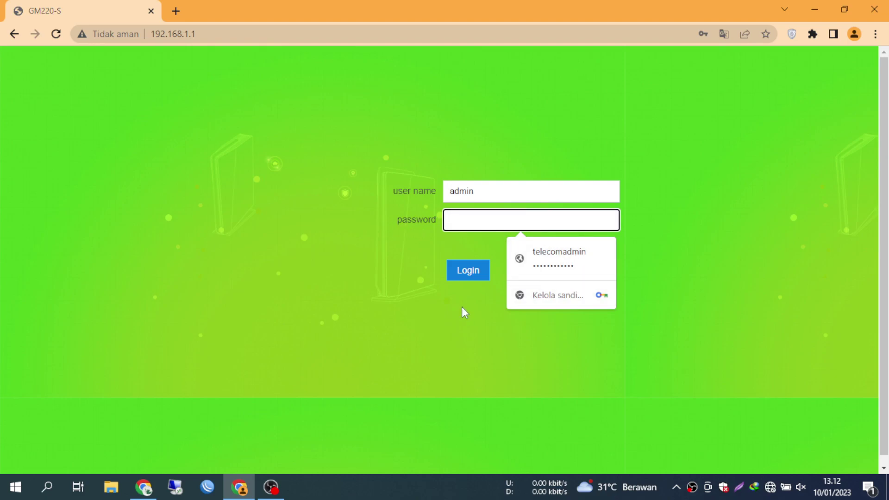
pyautogui.click(481, 216)
pyautogui.click(480, 215)
pyautogui.write('admin')
pyautogui.click(470, 274)
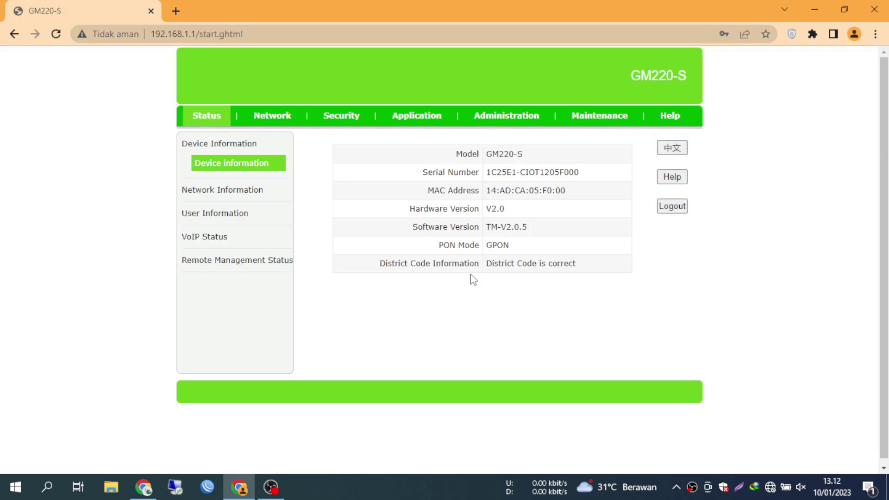
# - Note PON Mode GPON on Status, then go to Administration > System Management > PON Mode Switch
pyautogui.doubleClick(499, 248)
pyautogui.click(419, 119)
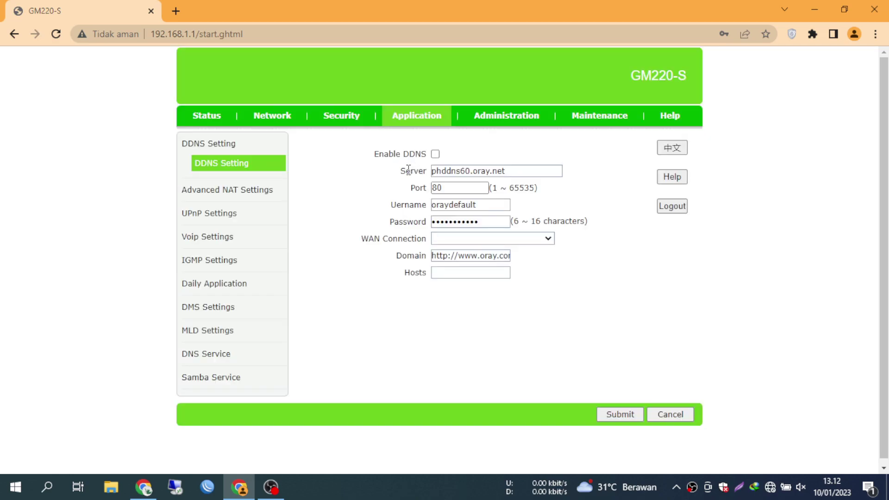
pyautogui.scroll(-1, 232, 278)
pyautogui.click(509, 114)
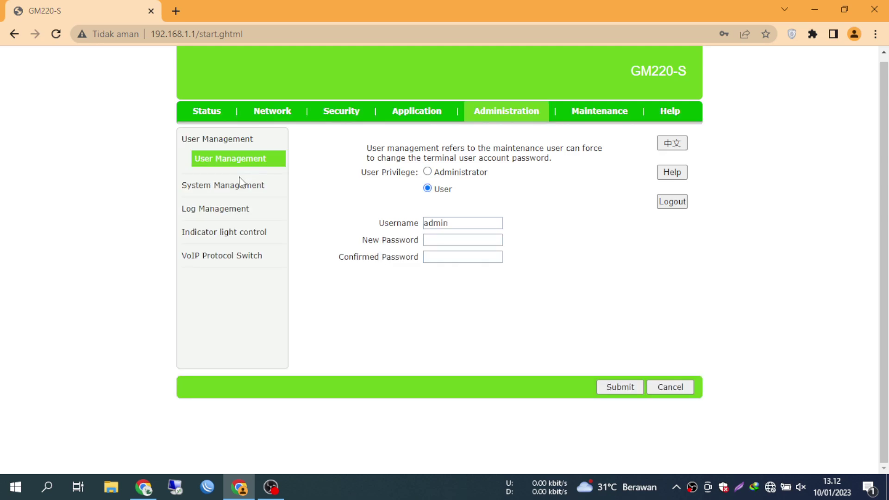
pyautogui.click(238, 185)
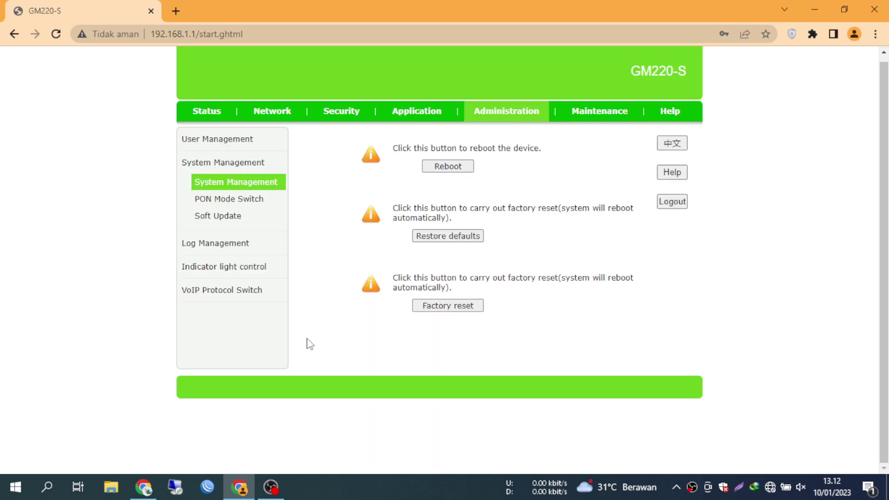
pyautogui.click(244, 199)
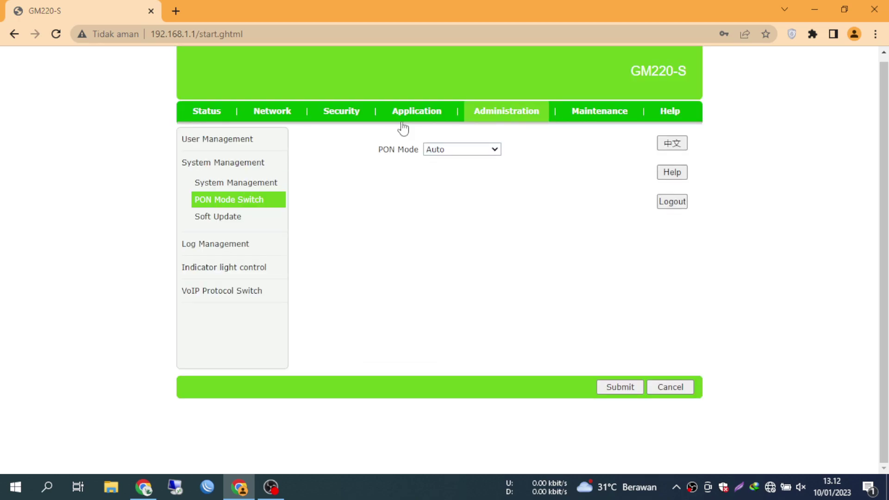
# - Look through the PON Mode dropdown options, leaving it unchanged at Auto
pyautogui.click(450, 150)
pyautogui.click(452, 150)
pyautogui.click(457, 149)
pyautogui.click(432, 154)
pyautogui.click(432, 154)
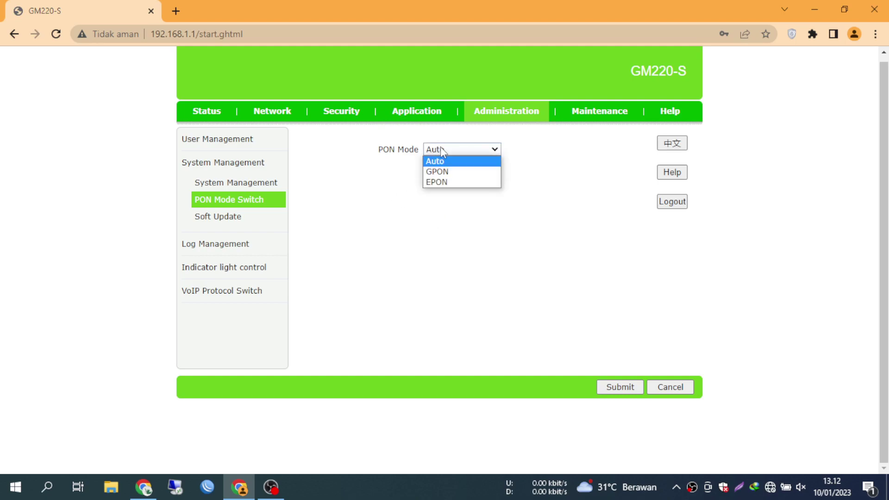
pyautogui.click(496, 220)
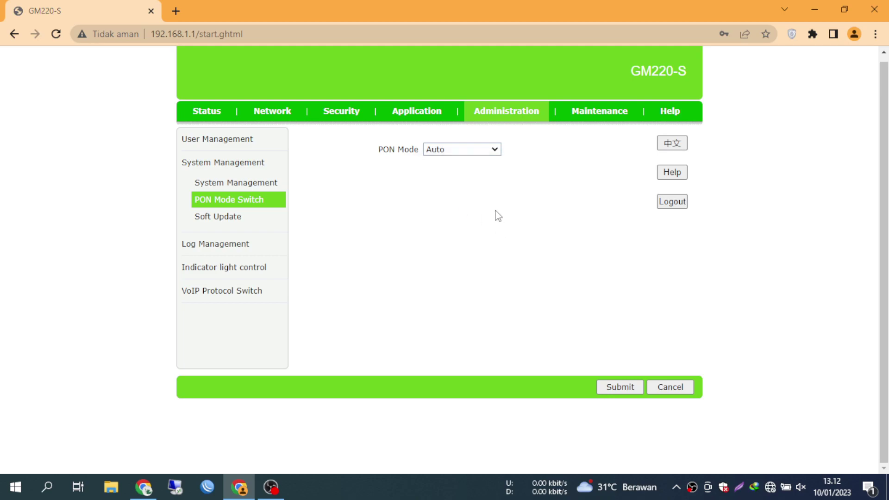
pyautogui.click(470, 151)
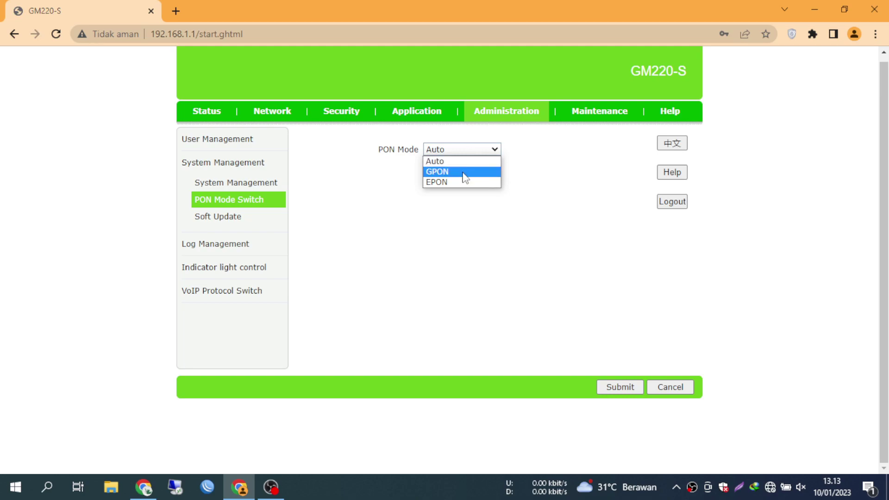
pyautogui.click(528, 180)
# - Set PON Mode to EPON, submit it, and return to the Status page
pyautogui.click(472, 149)
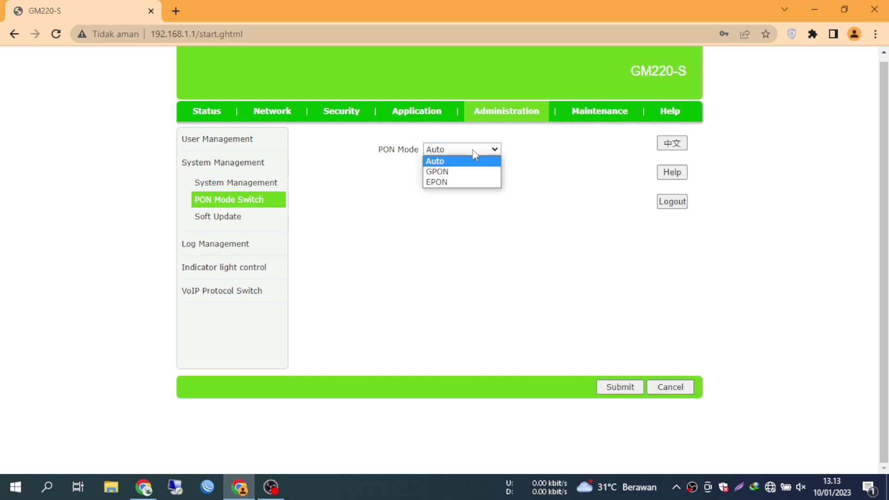
pyautogui.click(454, 182)
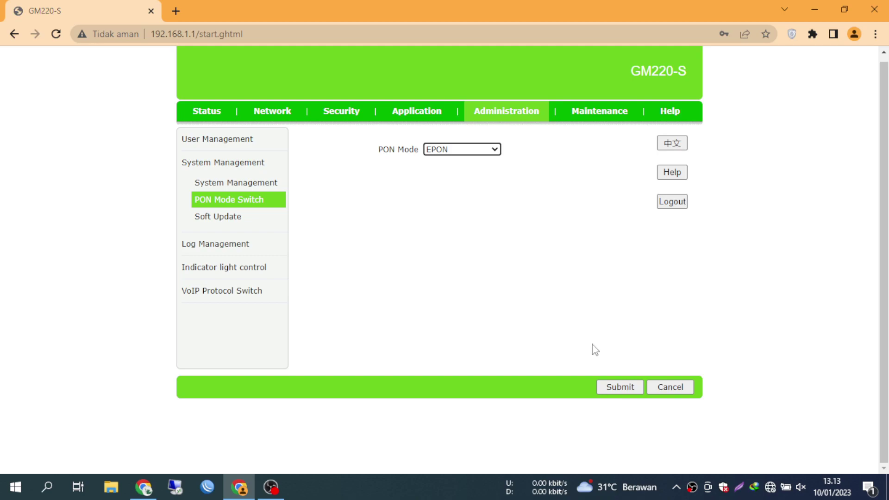
pyautogui.click(627, 393)
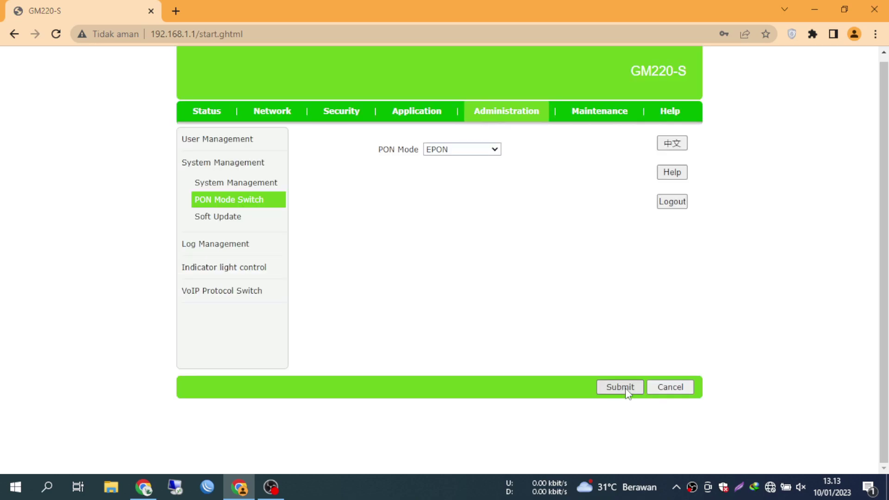
pyautogui.click(197, 115)
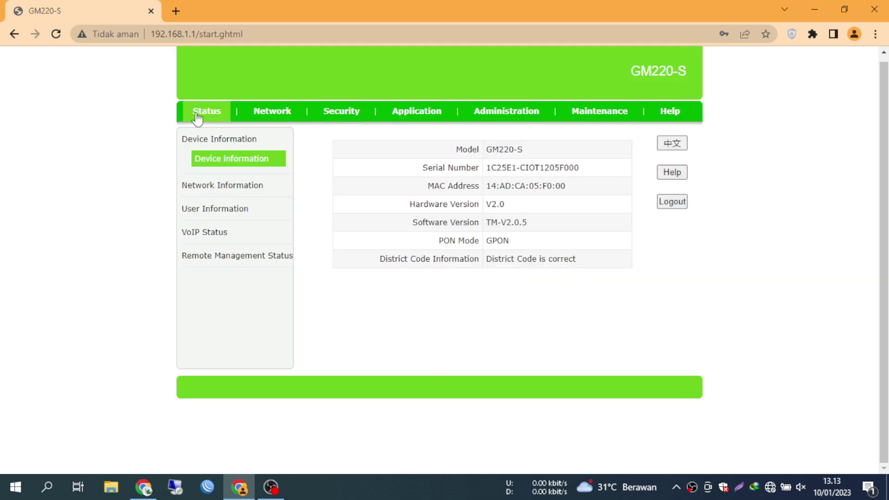
# - Confirm Status still reports PON Mode GPON and look at the Maintenance section
pyautogui.moveTo(509, 242); pyautogui.dragTo(469, 240)
pyautogui.click(618, 246)
pyautogui.click(600, 111)
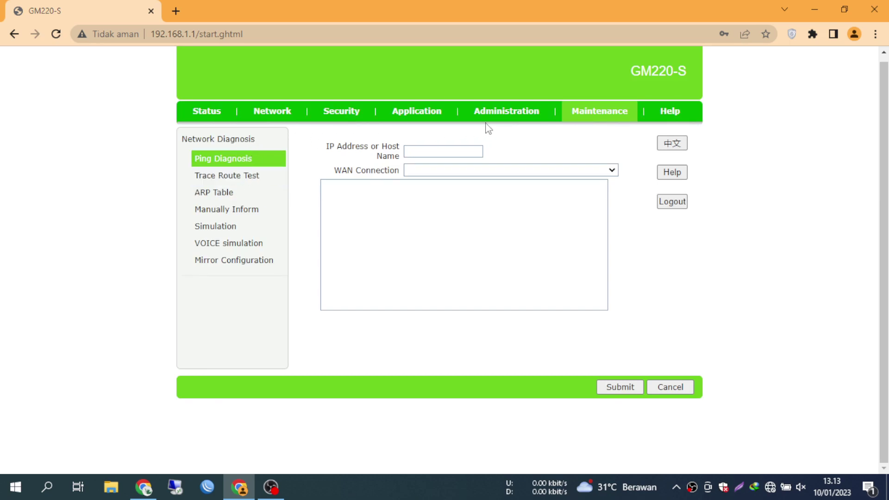
# - Reboot the device from Administration > System Management, confirming in the Attention dialog
pyautogui.click(521, 118)
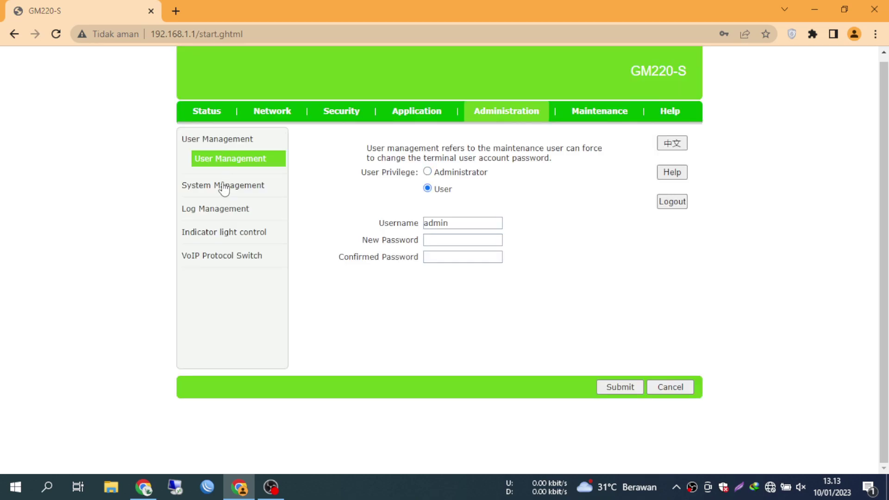
pyautogui.click(222, 185)
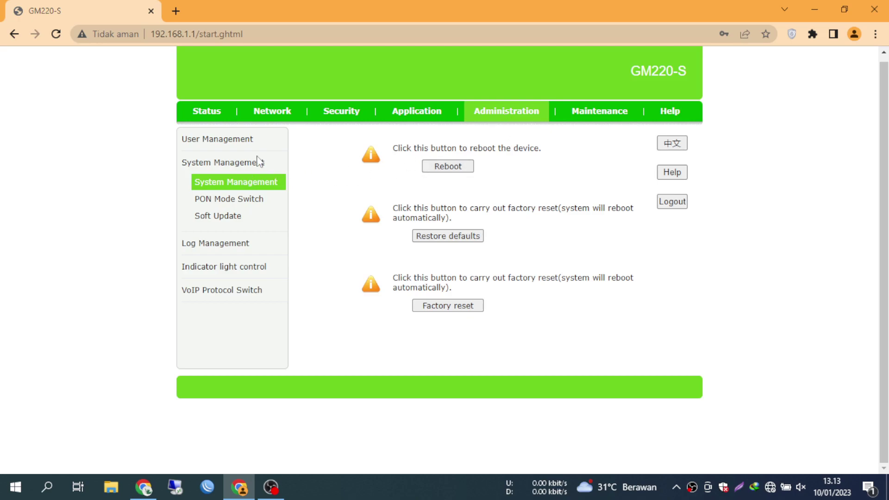
pyautogui.click(458, 172)
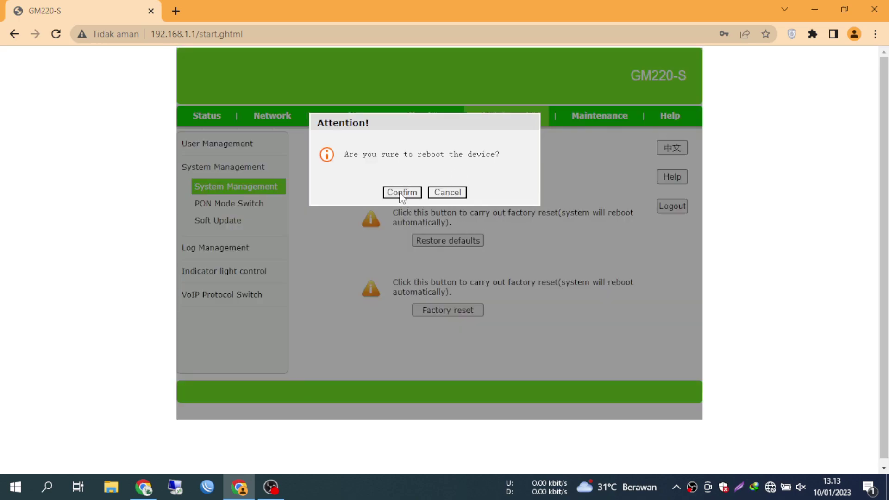
pyautogui.click(401, 192)
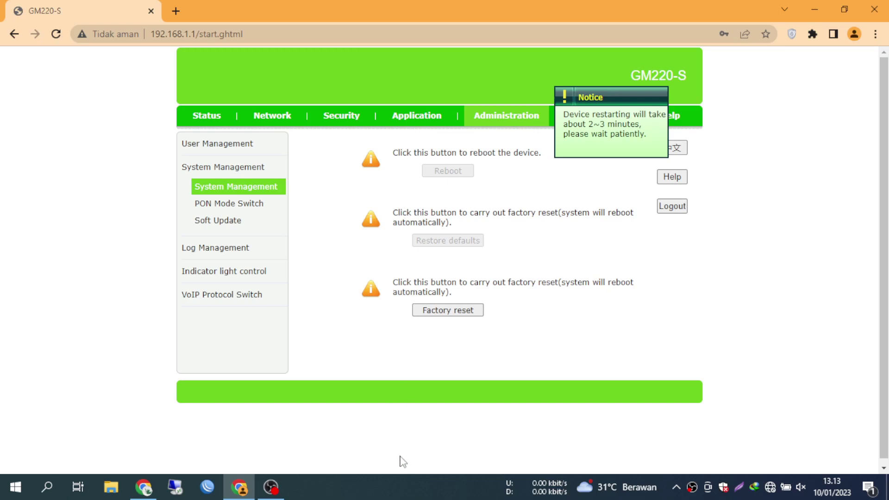
pyautogui.click(398, 487)
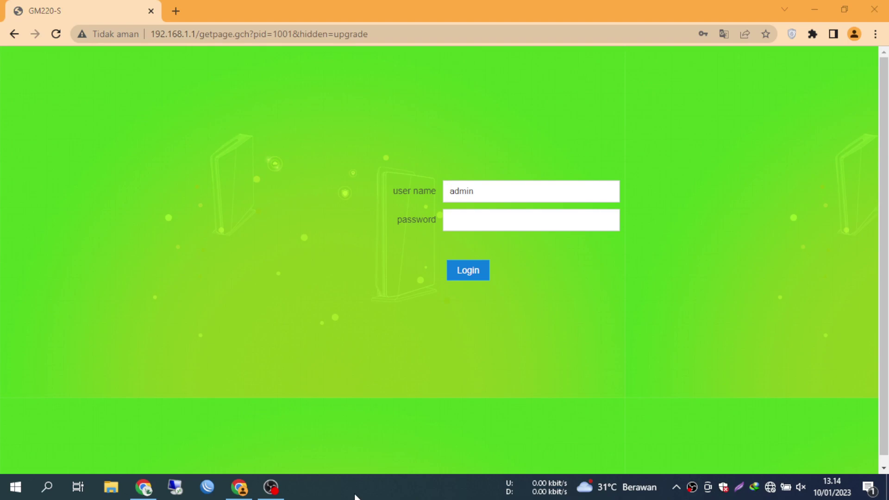
# - Reload 192.168.1.1 after the reboot and log back in with the router password
pyautogui.moveTo(199, 33); pyautogui.dragTo(409, 37)
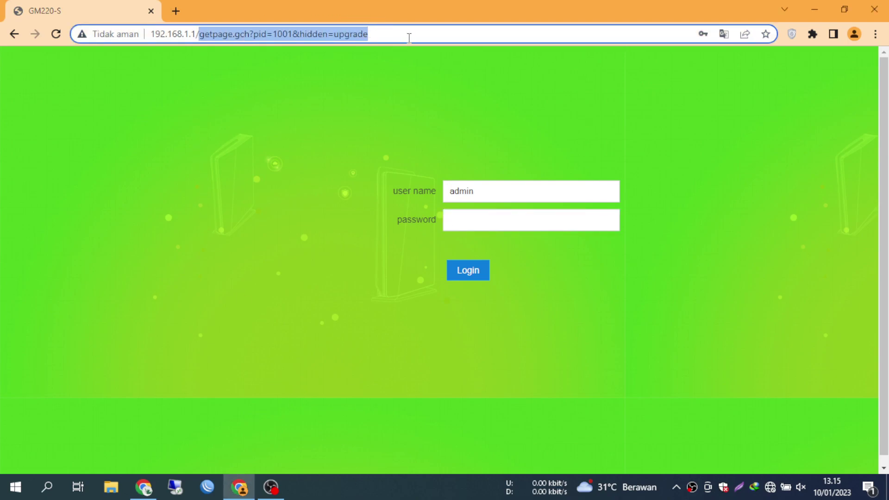
pyautogui.press('BackSpace')
pyautogui.press('Return')
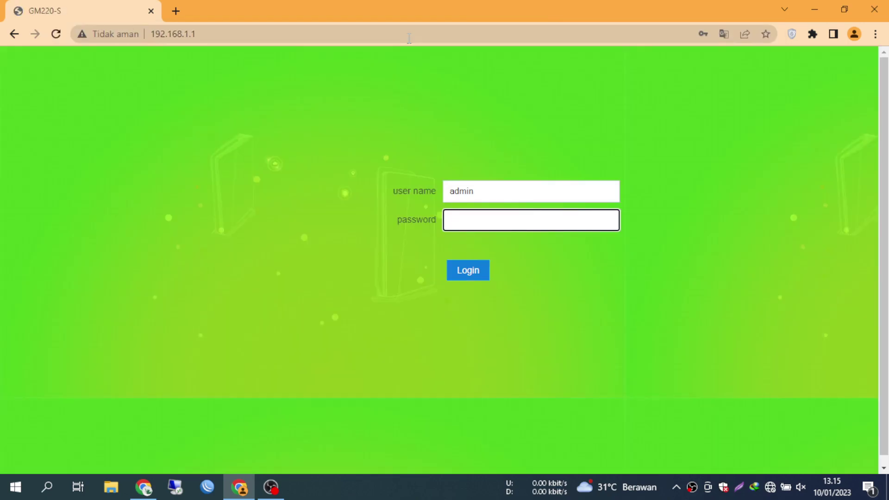
pyautogui.write('admin')
pyautogui.click(462, 280)
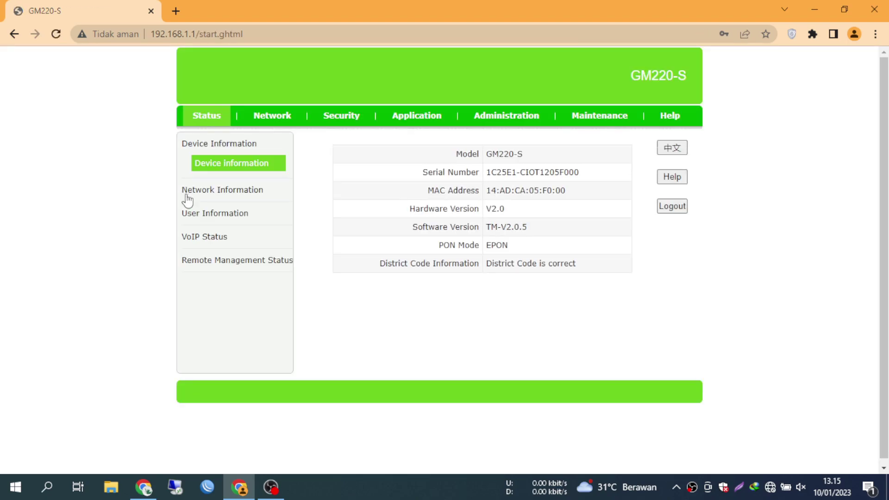
# - Verify Device Information shows PON Mode EPON and review the District Code row
pyautogui.moveTo(516, 248); pyautogui.dragTo(473, 249)
pyautogui.click(524, 247)
pyautogui.moveTo(586, 276); pyautogui.dragTo(356, 272)
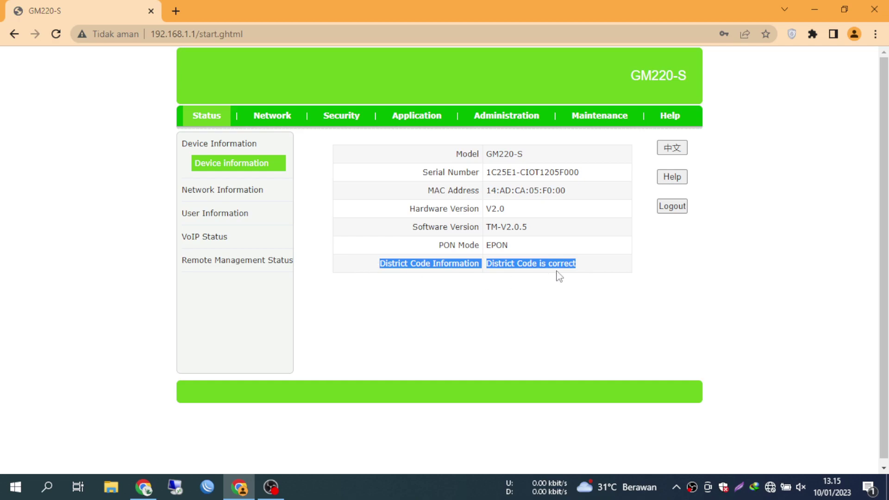
pyautogui.click(537, 274)
# - Browse Network Information and the WLAN status with its SSID encryption table
pyautogui.click(212, 190)
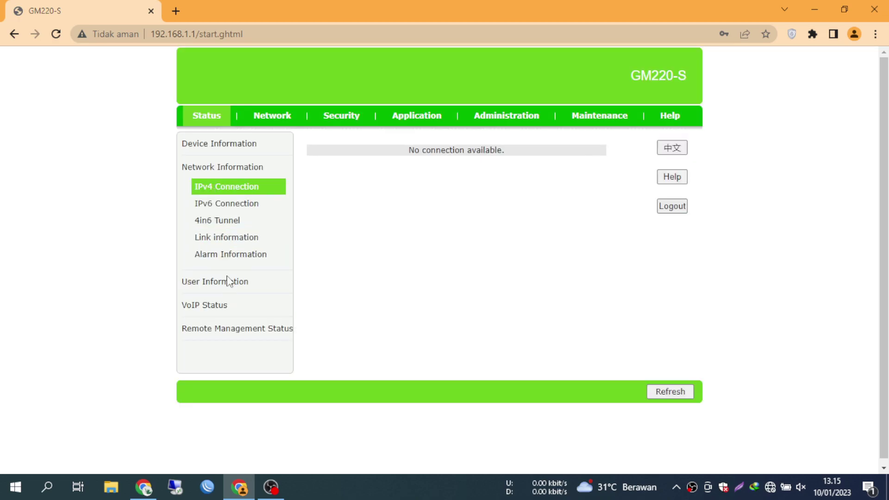
pyautogui.click(227, 287)
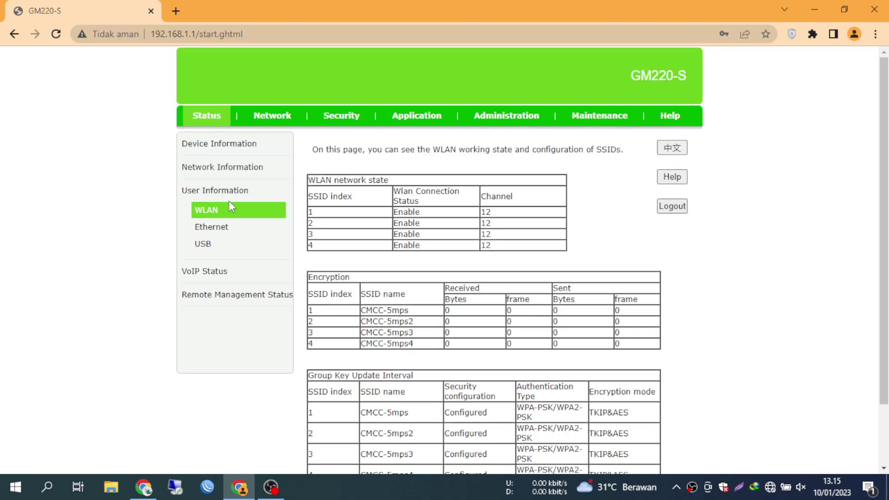
pyautogui.scroll(-2, 236, 229)
pyautogui.moveTo(323, 239); pyautogui.dragTo(311, 277)
pyautogui.click(355, 305)
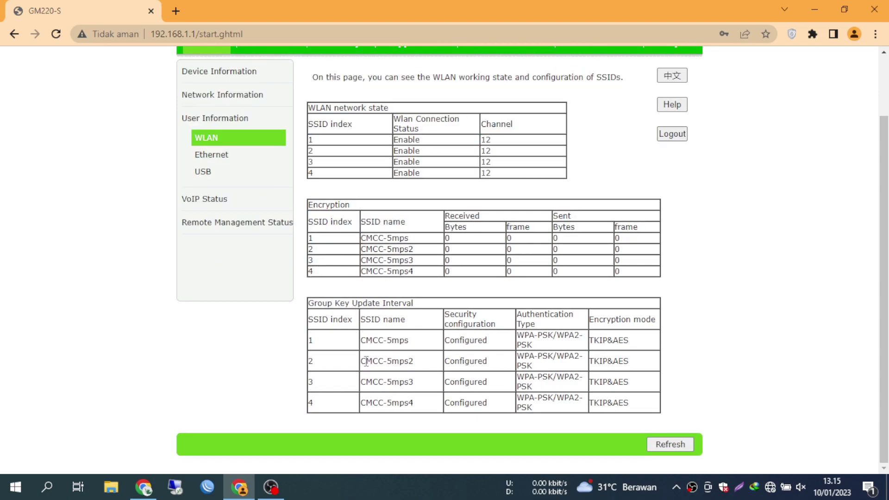
pyautogui.scroll(2, 366, 360)
pyautogui.click(284, 113)
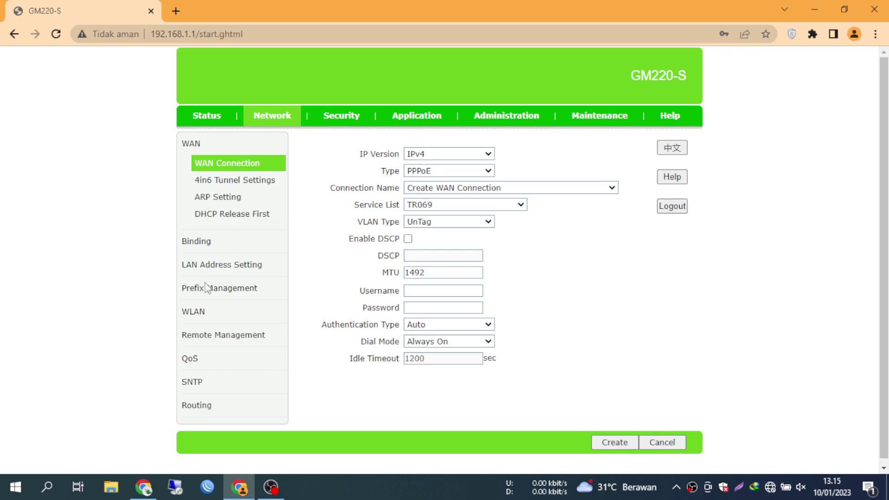
# - View WLAN SSID Settings for SSID2, SSID3 and SSID1, then return to Status Device Information
pyautogui.click(200, 316)
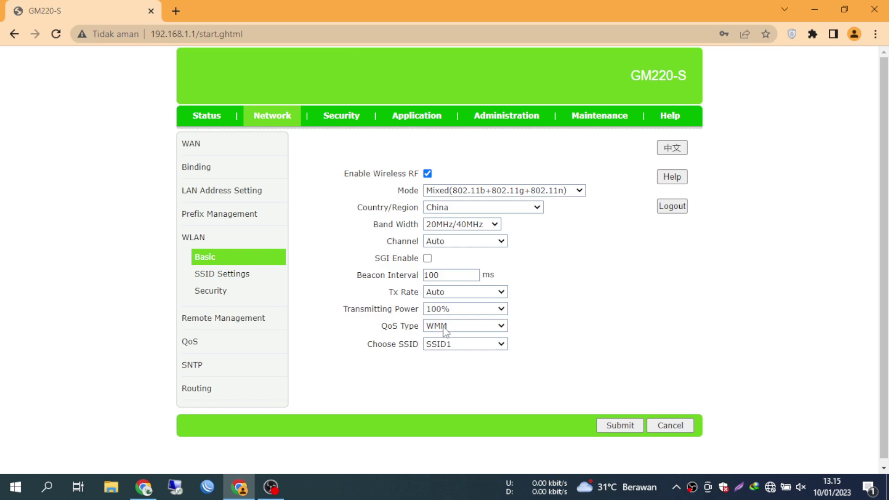
pyautogui.click(244, 278)
pyautogui.click(511, 171)
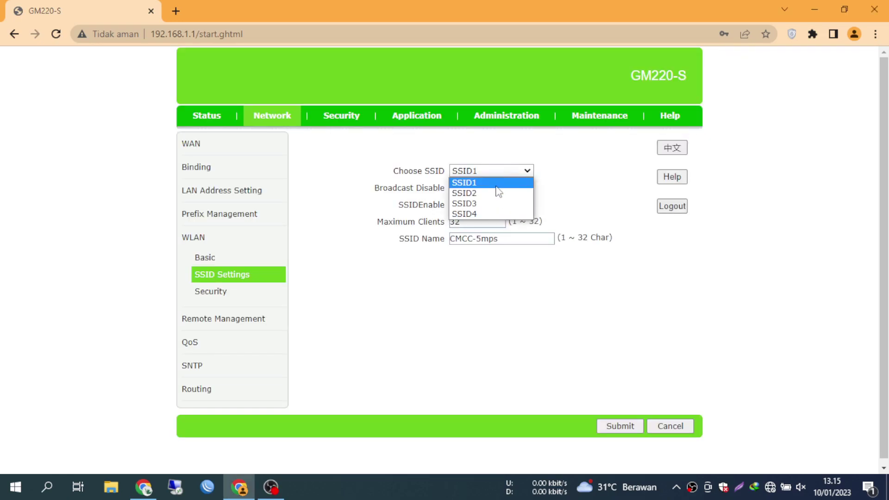
pyautogui.click(490, 188)
pyautogui.click(487, 171)
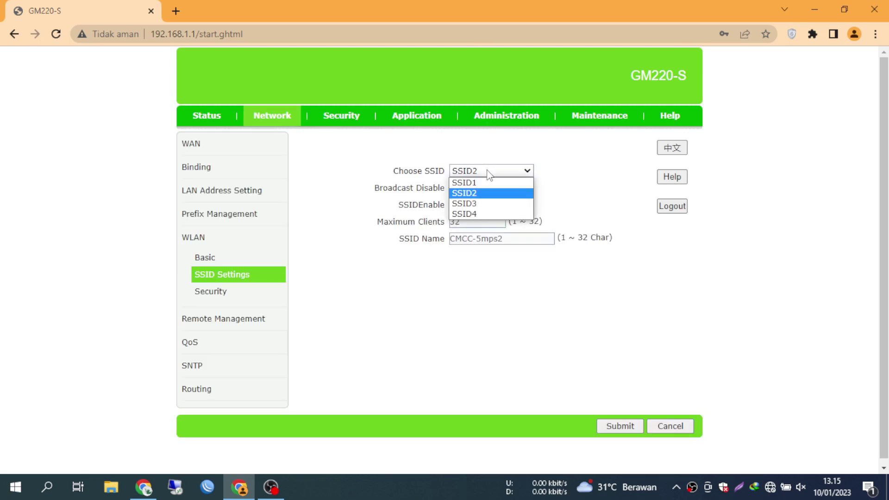
pyautogui.click(480, 204)
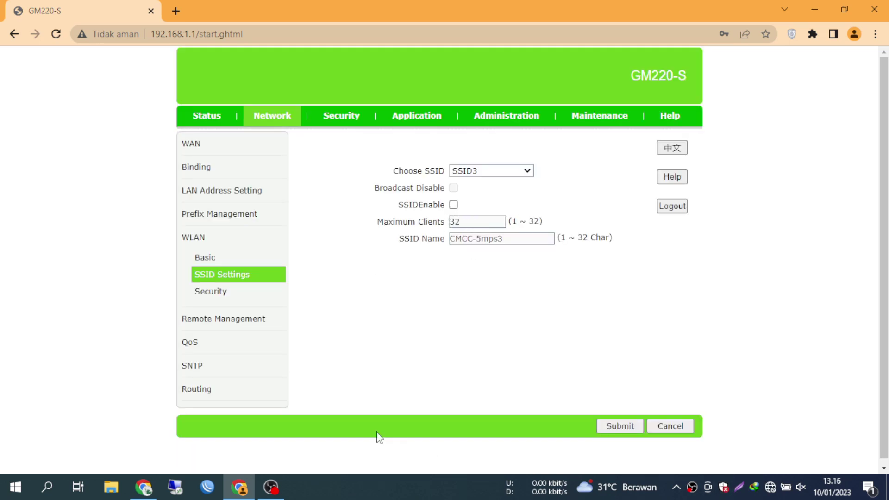
pyautogui.click(478, 174)
pyautogui.click(477, 191)
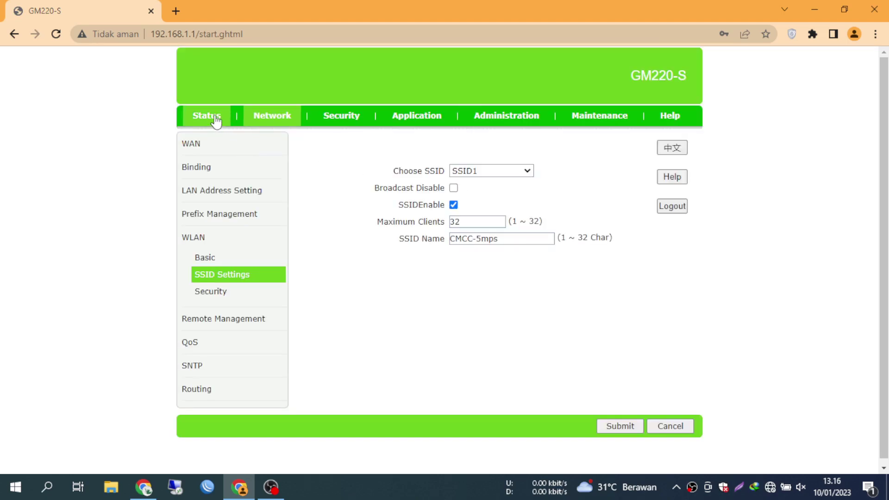
pyautogui.click(215, 122)
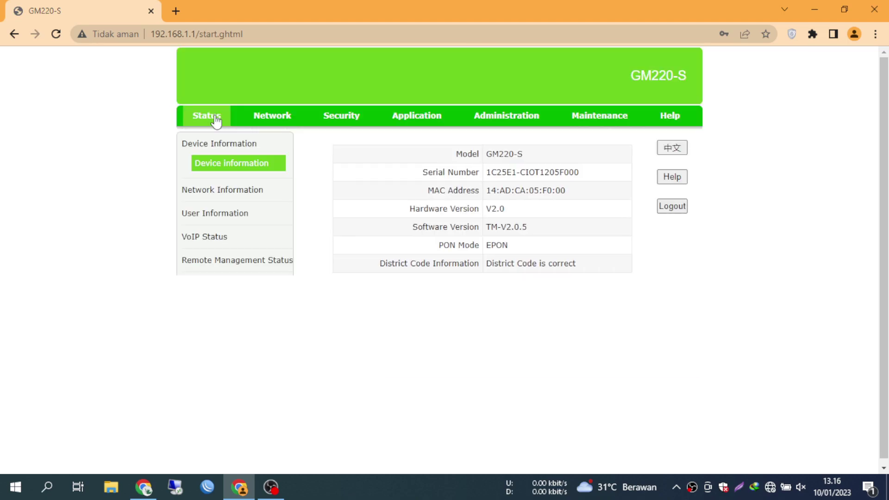